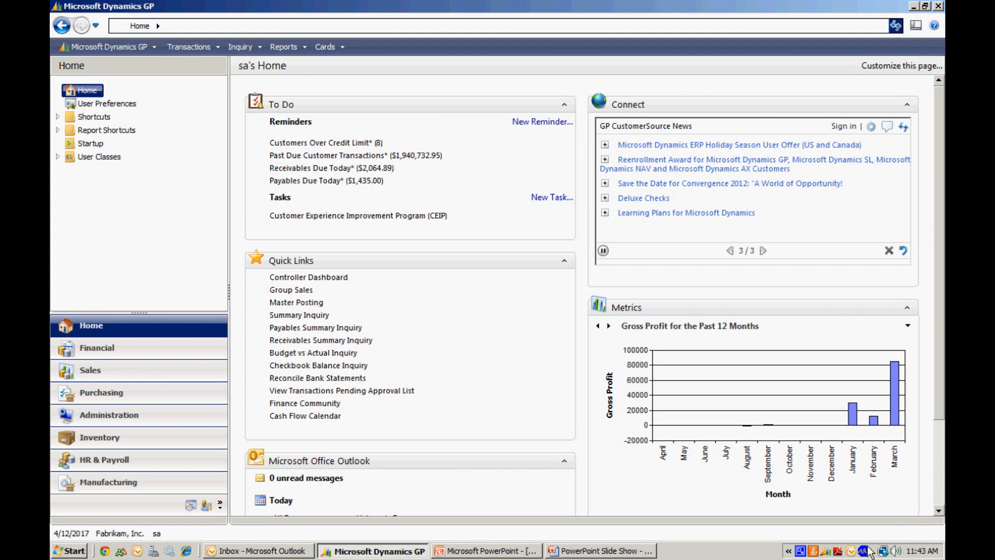
# Step: Start a new sales order of type STDORD for Center Suite Hotel and assign it to the SALES batch
pyautogui.click(169, 370)
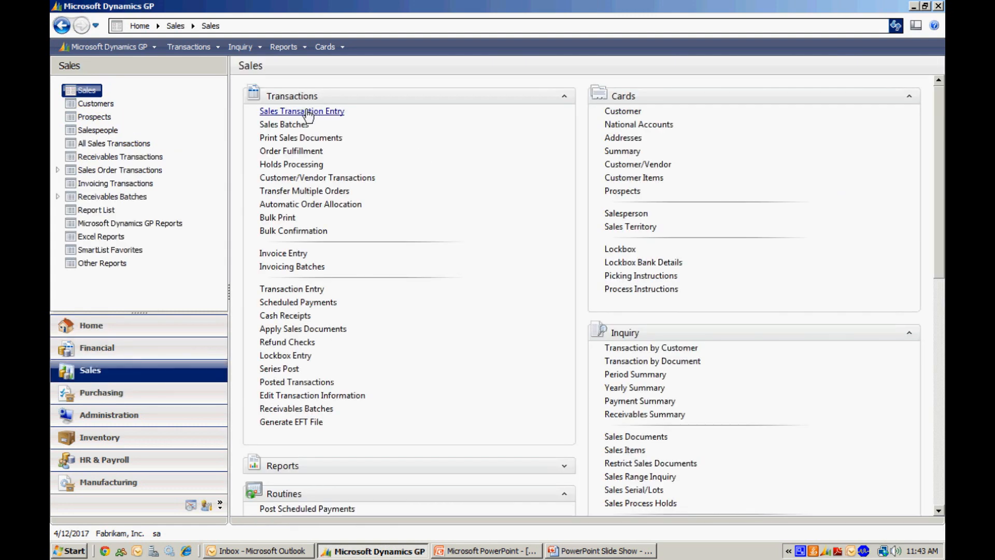
pyautogui.click(314, 112)
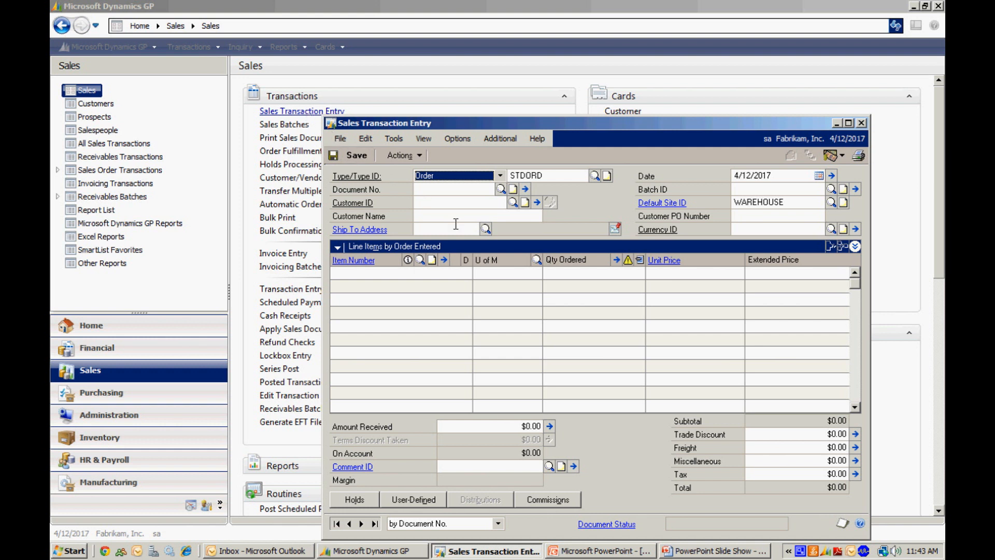
pyautogui.click(527, 268)
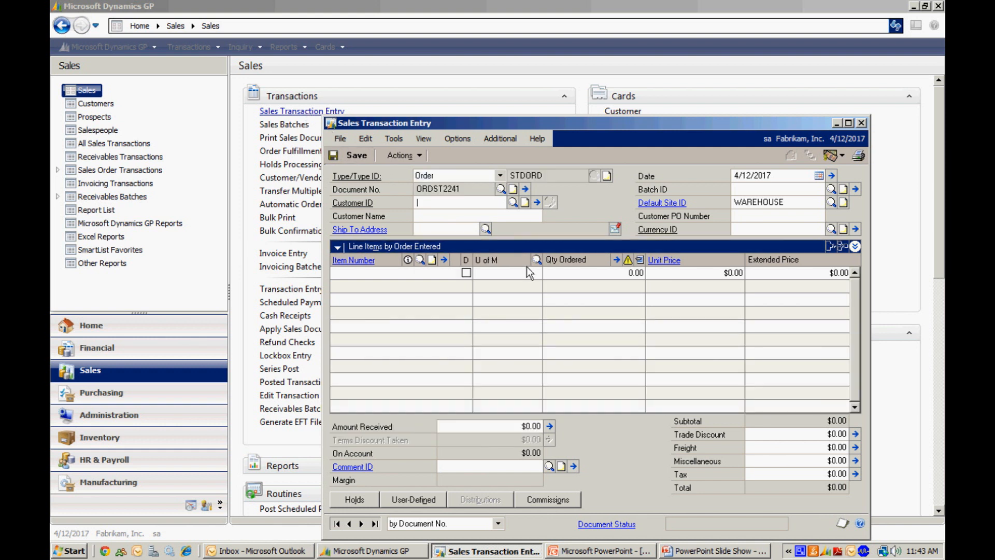
pyautogui.write('CEN')
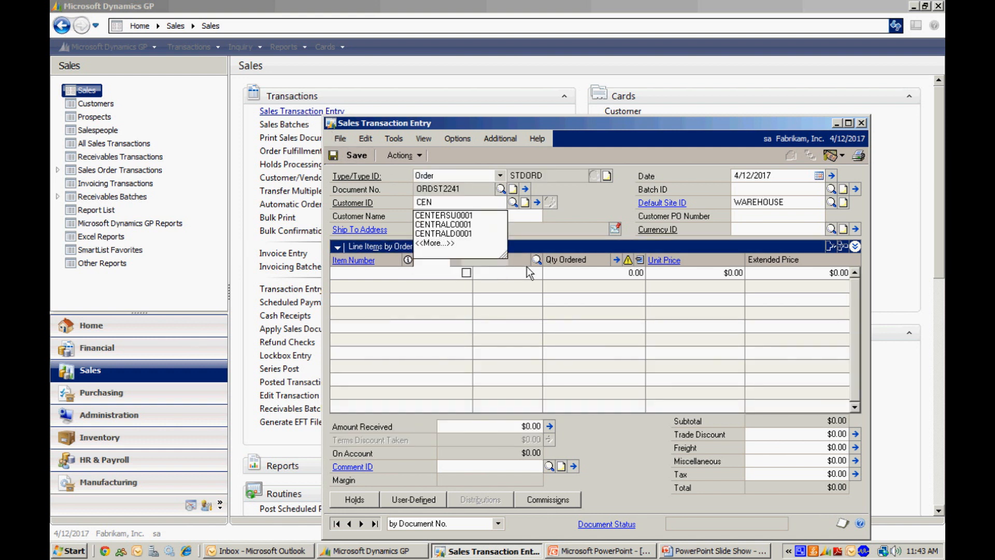
pyautogui.press('Tab')
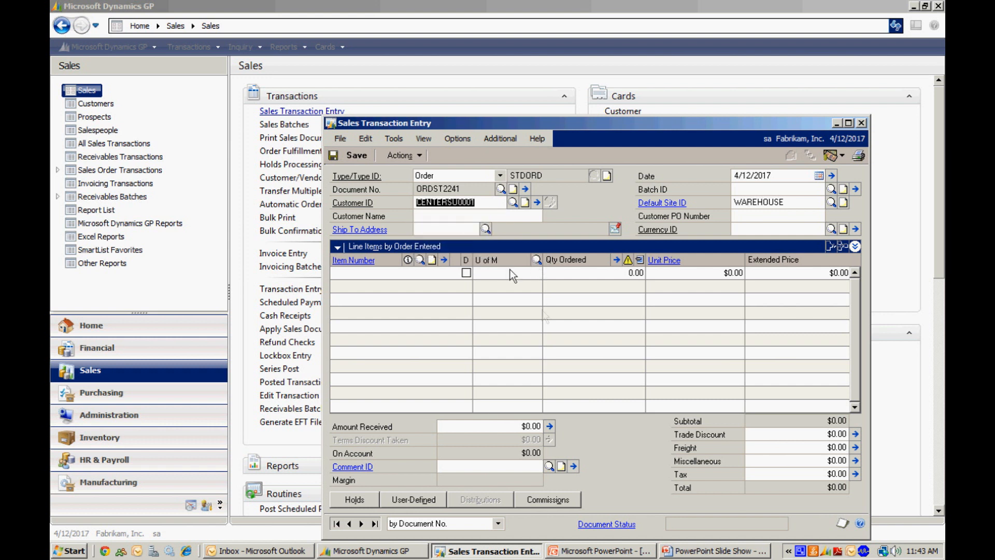
pyautogui.press('Tab')
pyautogui.write('SALES')
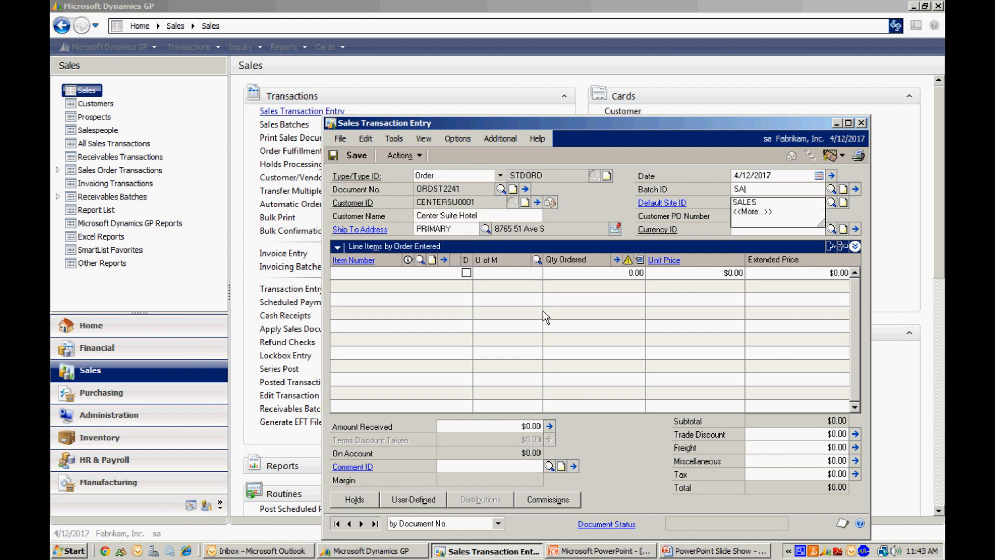
pyautogui.press('Tab')
pyautogui.press('Tab')
pyautogui.press('Tab')
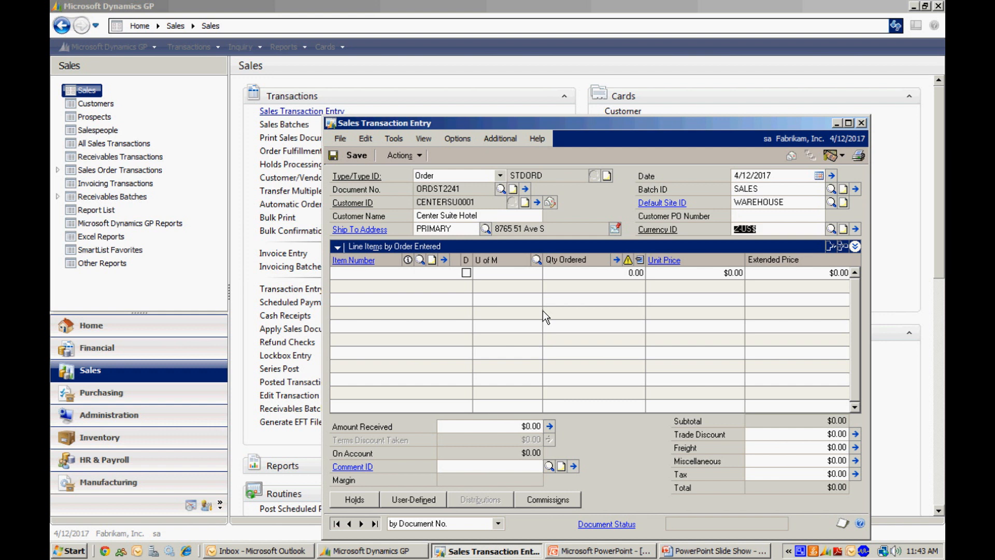
pyautogui.press('Tab')
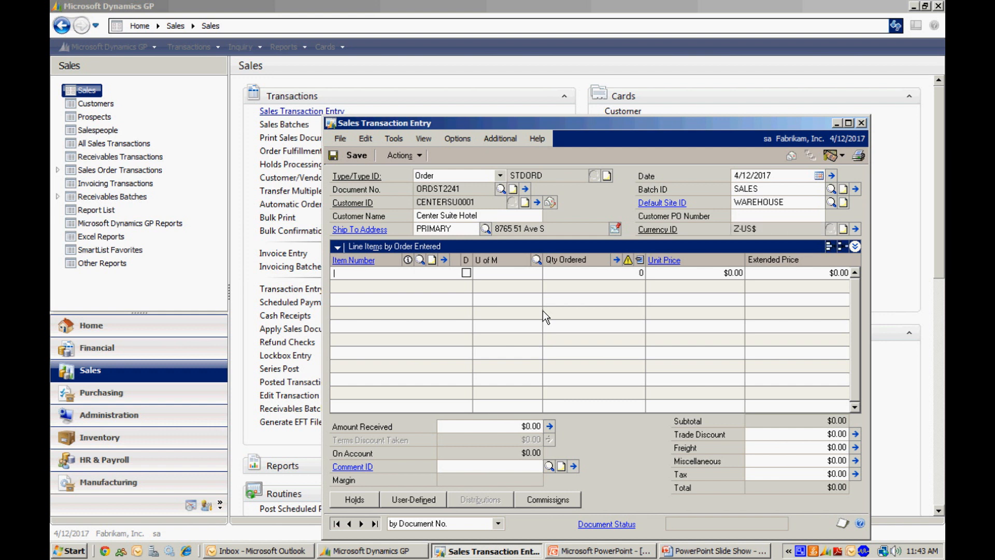
# Step: Add the HOTEL KEY CARD item to the order's first line with a quantity of 30
pyautogui.write('HOTE')
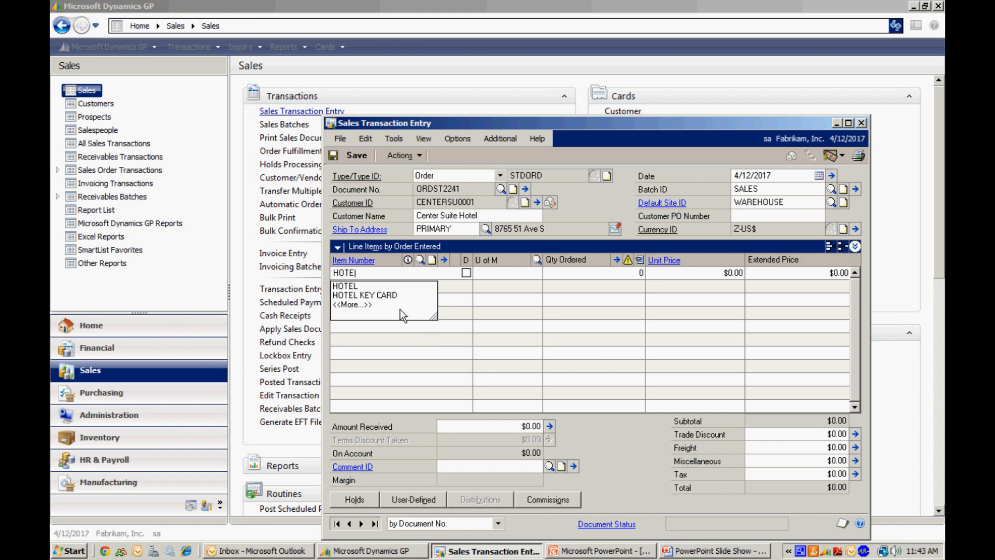
pyautogui.click(388, 294)
pyautogui.press('Tab')
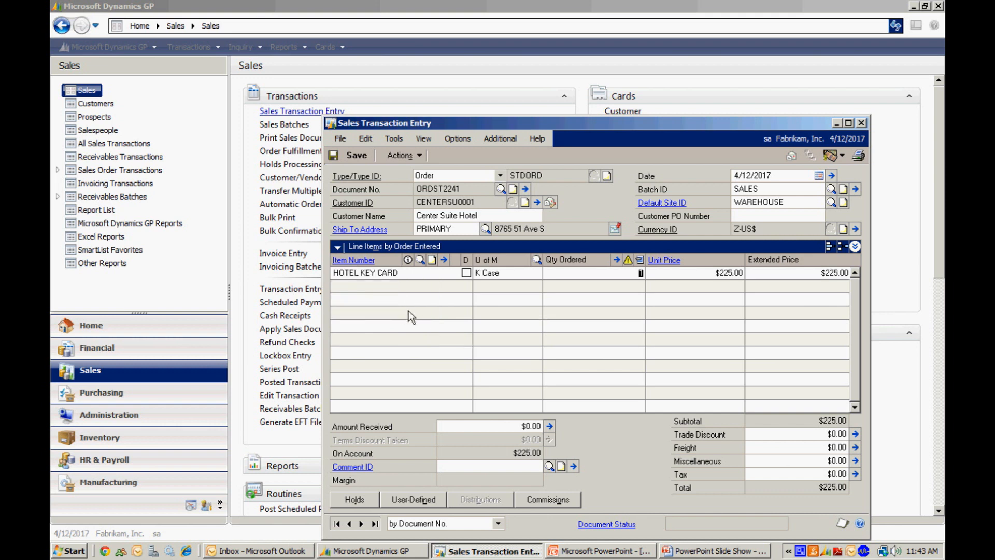
pyautogui.write('30')
pyautogui.press('Tab')
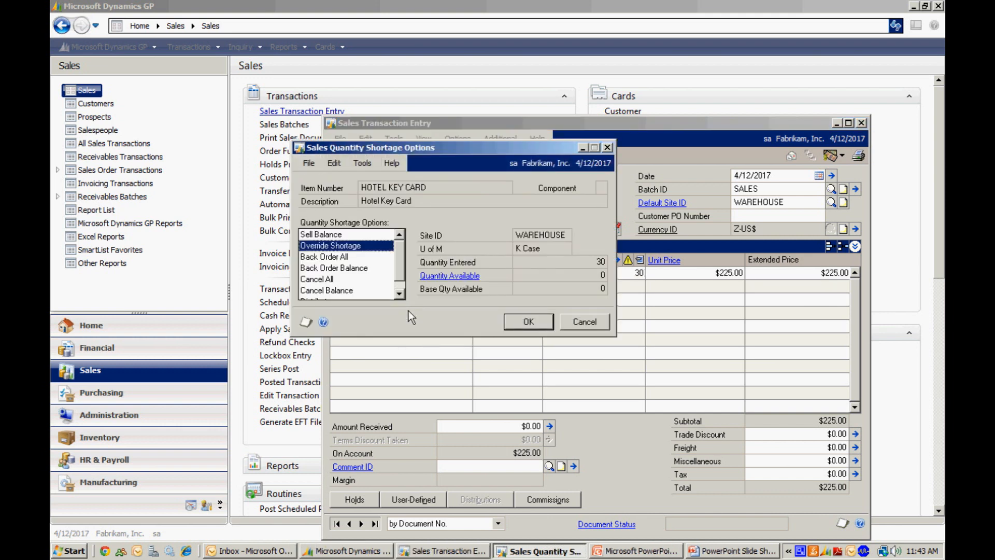
# Step: Resolve the quantity shortage with Back Order All and mark the HOTEL KEY CARD line as drop-ship
pyautogui.click(327, 258)
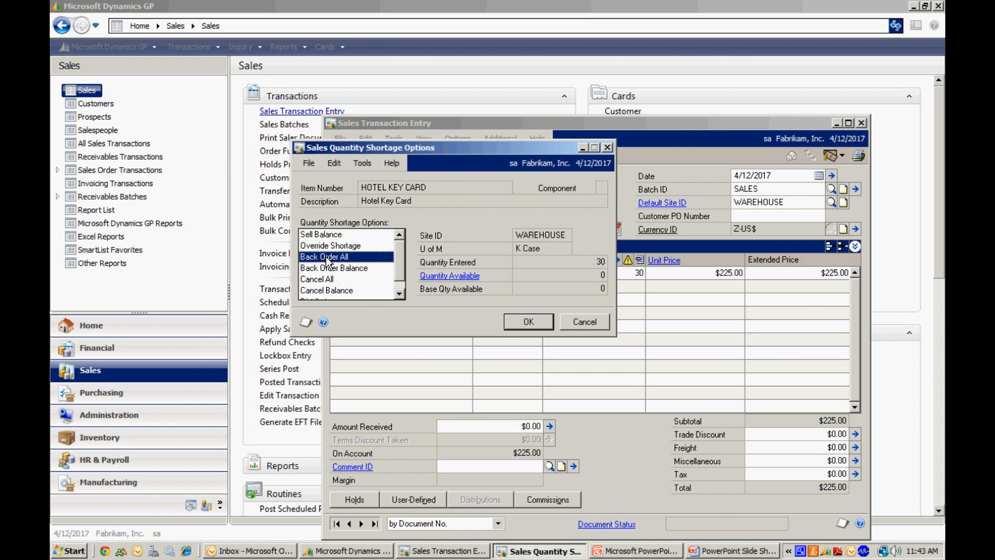
pyautogui.click(526, 321)
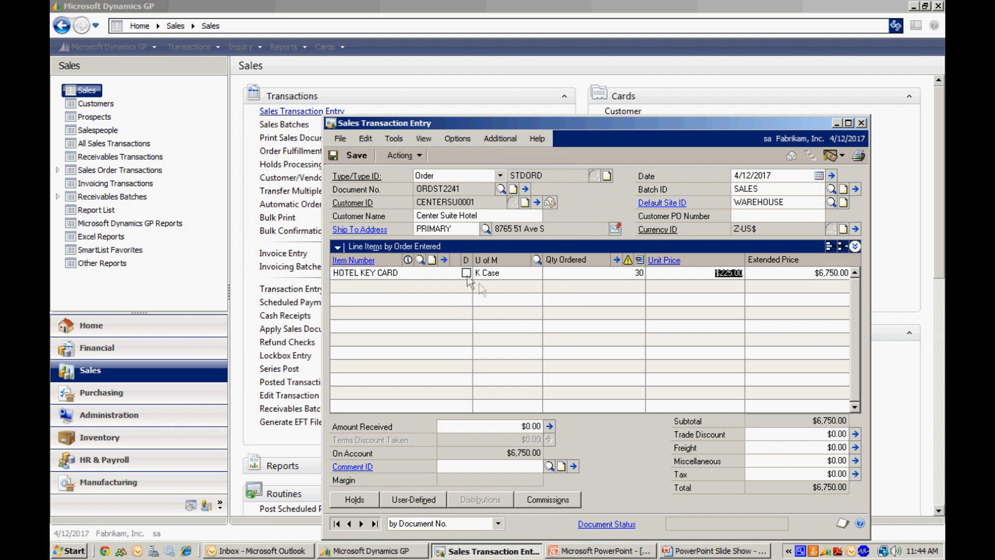
pyautogui.click(466, 274)
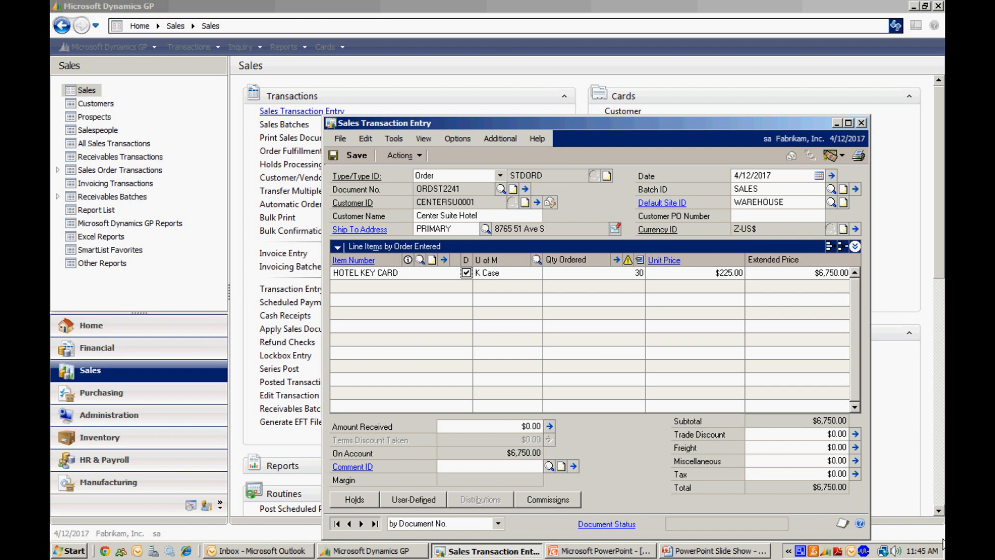
# Step: Start a purchase from the sales order and review the PO and item details in the purchase orders preview
pyautogui.click(408, 157)
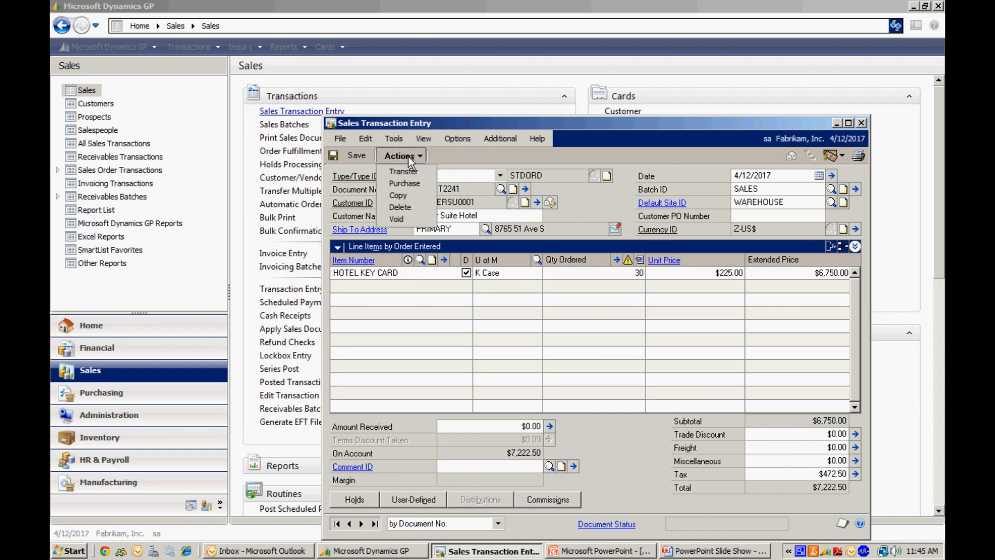
pyautogui.click(406, 183)
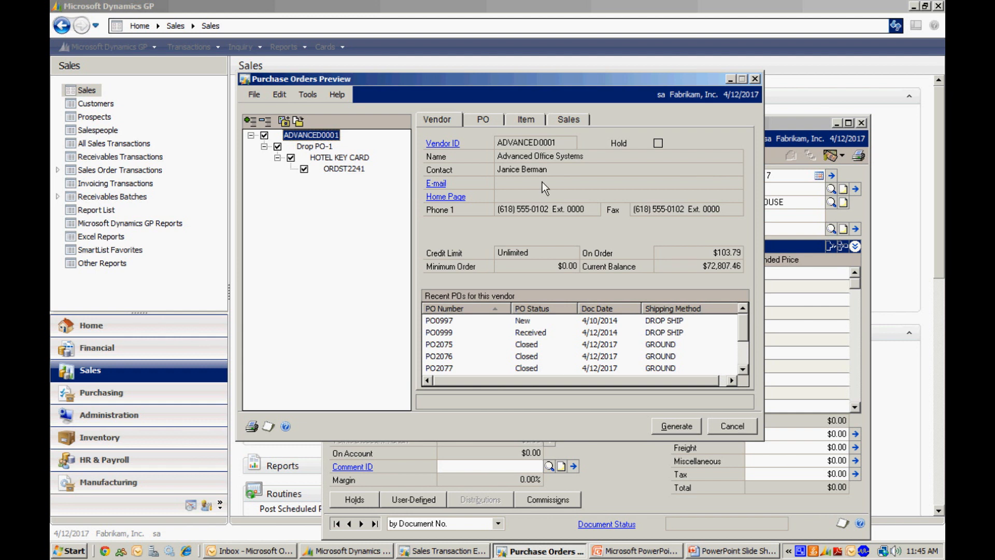
pyautogui.click(495, 120)
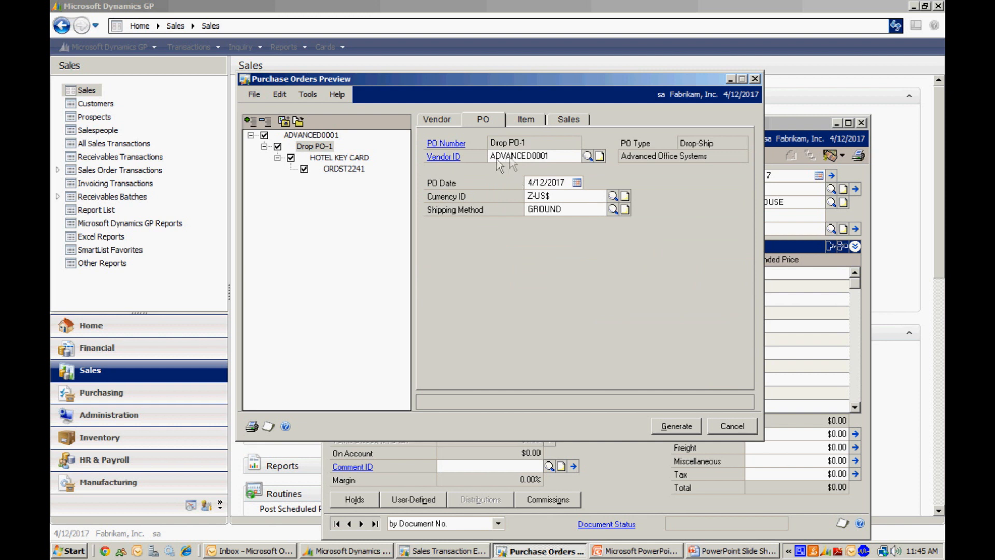
pyautogui.click(533, 118)
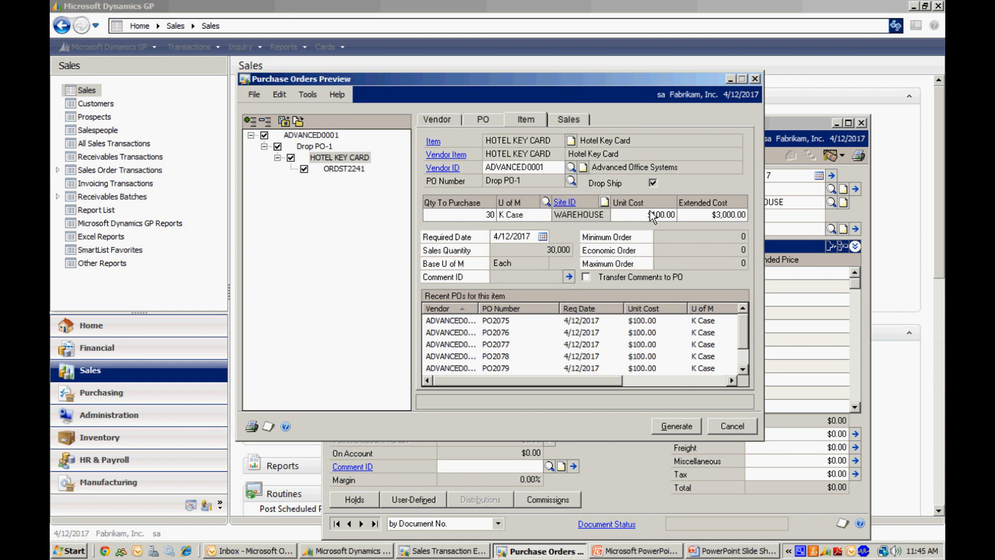
# Step: Generate the drop-ship purchase order, output the Purchase Orders Generation Register to the screen, and close the report
pyautogui.click(674, 423)
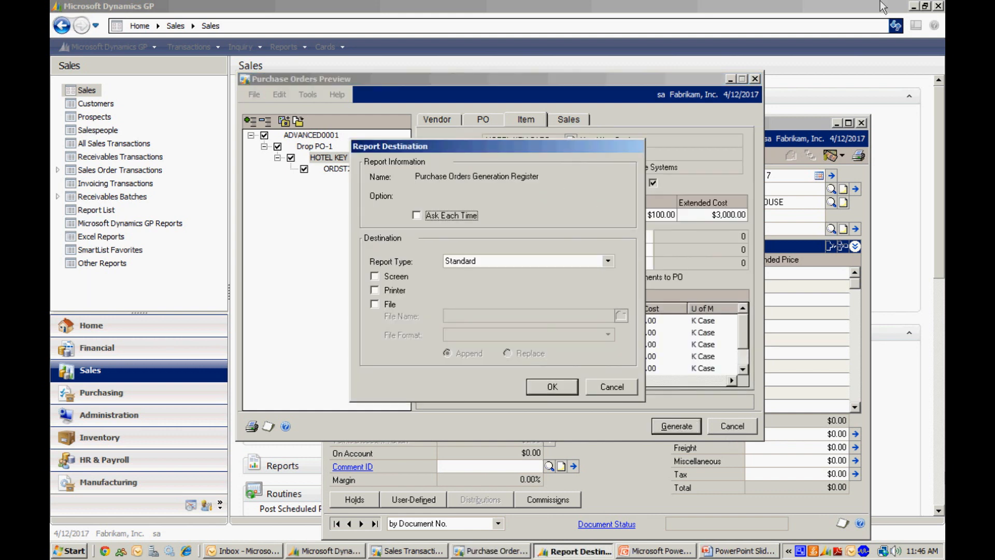
pyautogui.click(375, 276)
pyautogui.click(553, 387)
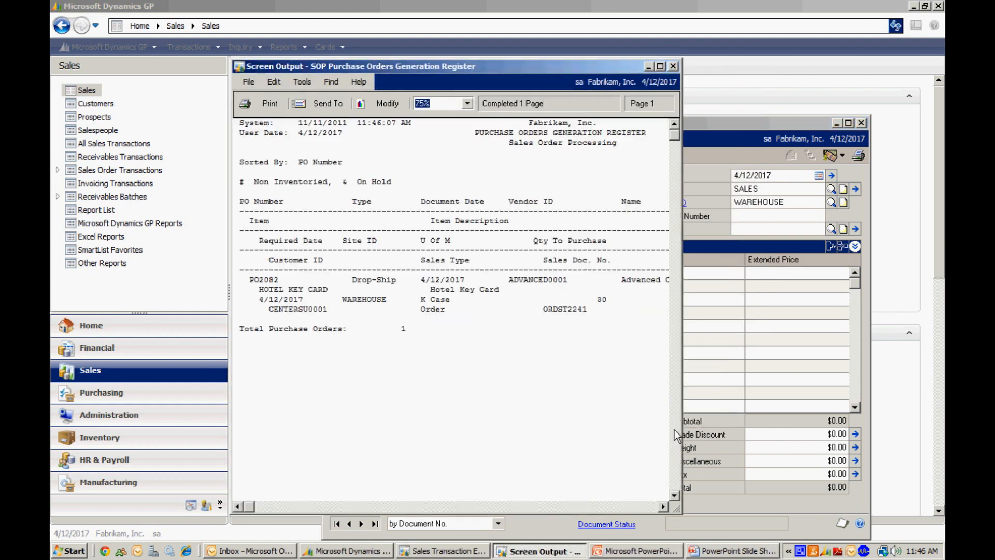
pyautogui.click(659, 66)
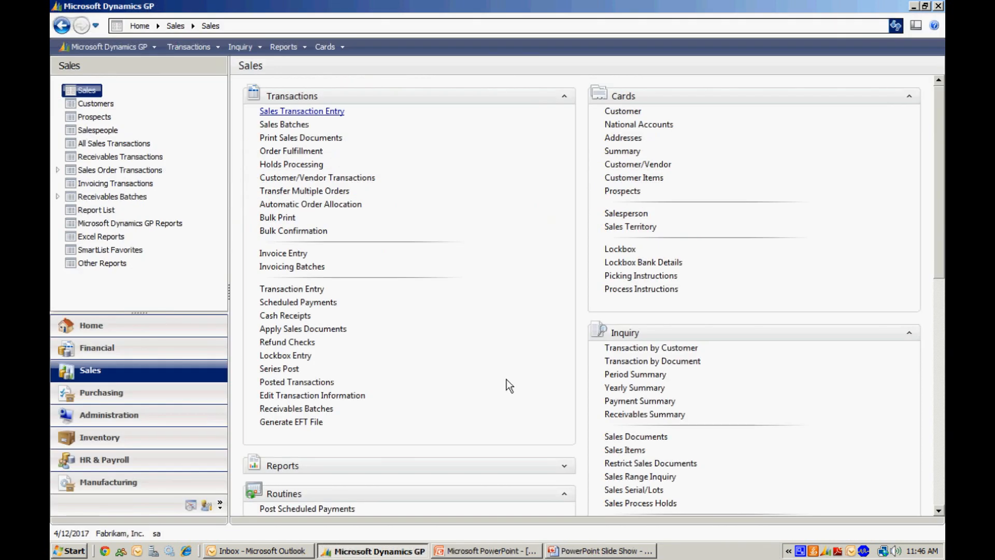
# Step: Open Purchase Order Entry in the Purchasing area and go to the last purchase order
pyautogui.click(143, 396)
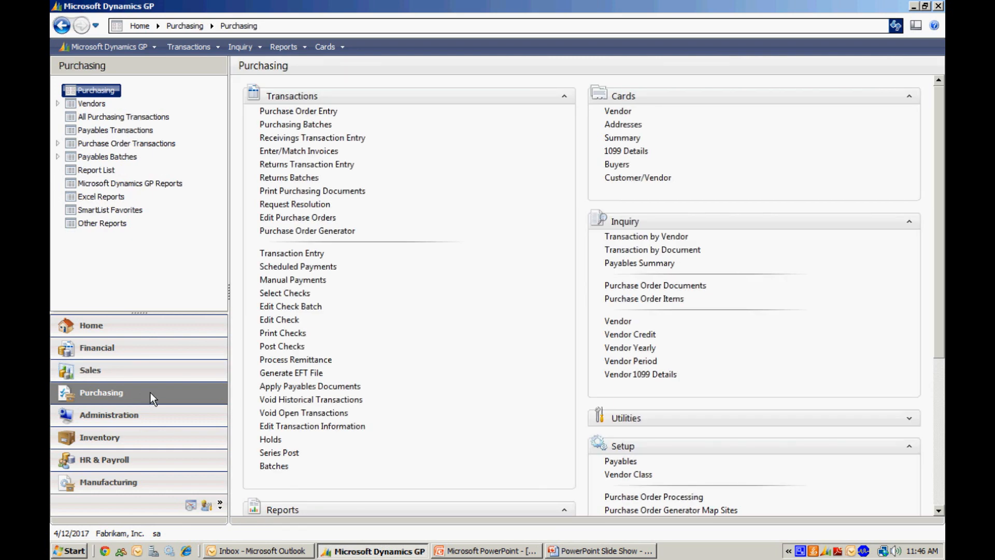
pyautogui.click(300, 111)
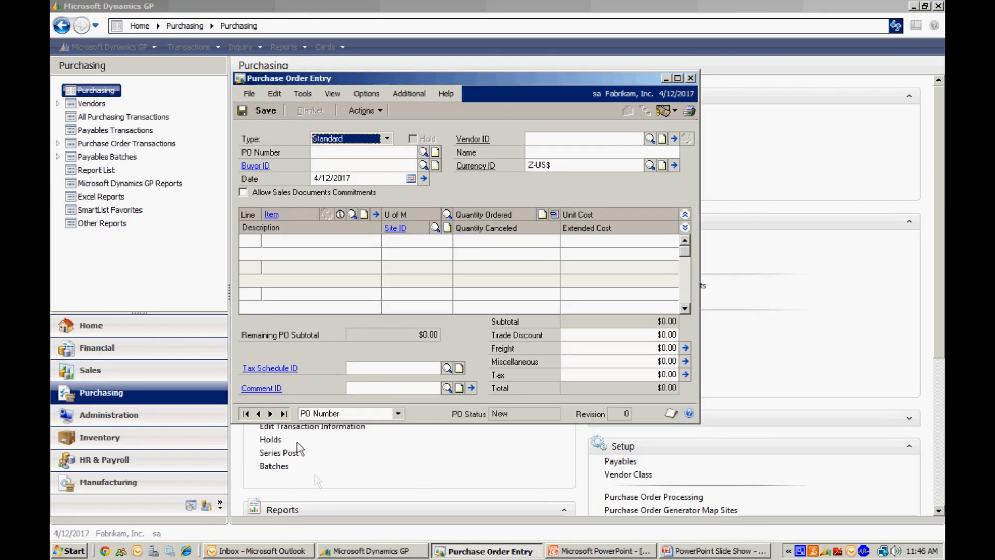
pyautogui.click(283, 413)
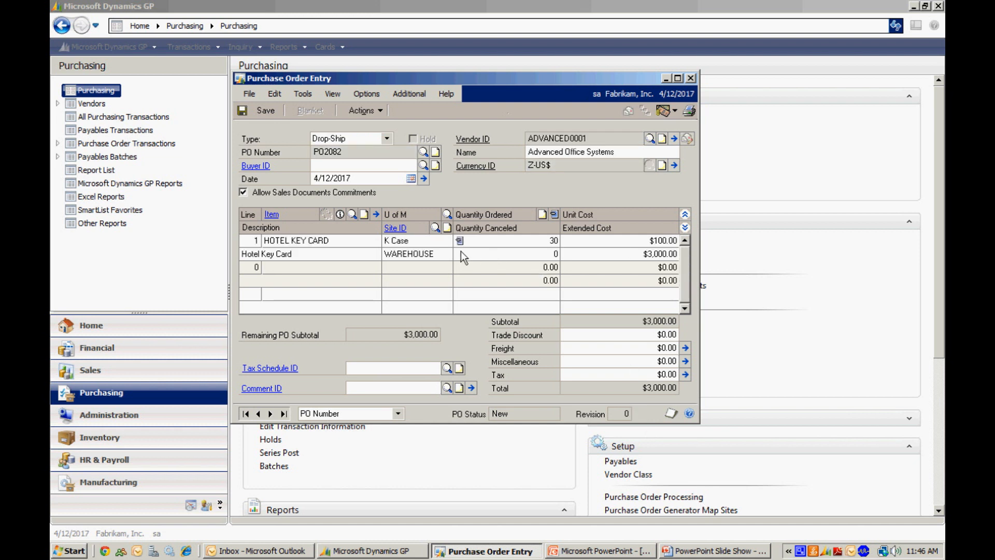
# Step: View the sales commitments linked to the HOTEL KEY CARD line, and close them again
pyautogui.click(542, 243)
pyautogui.click(555, 214)
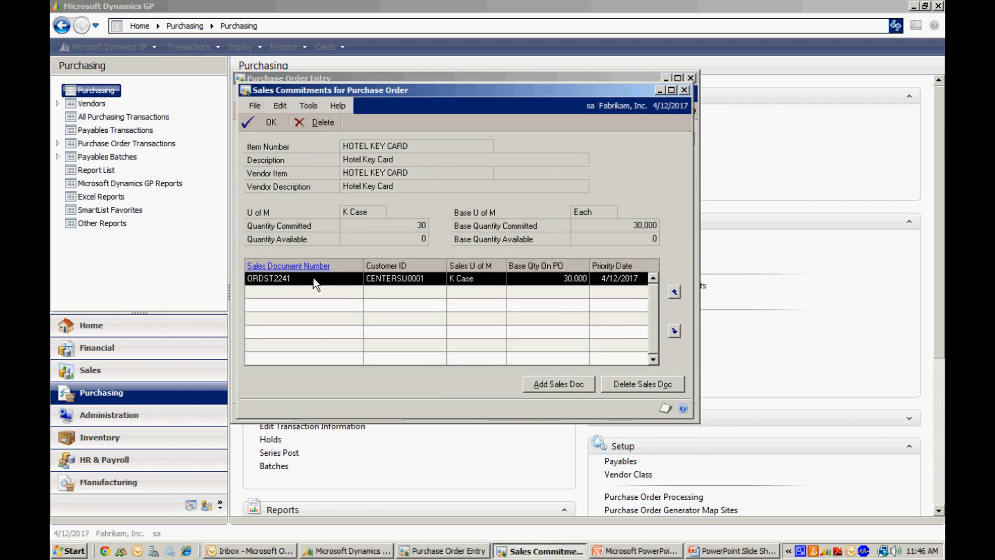
pyautogui.click(683, 90)
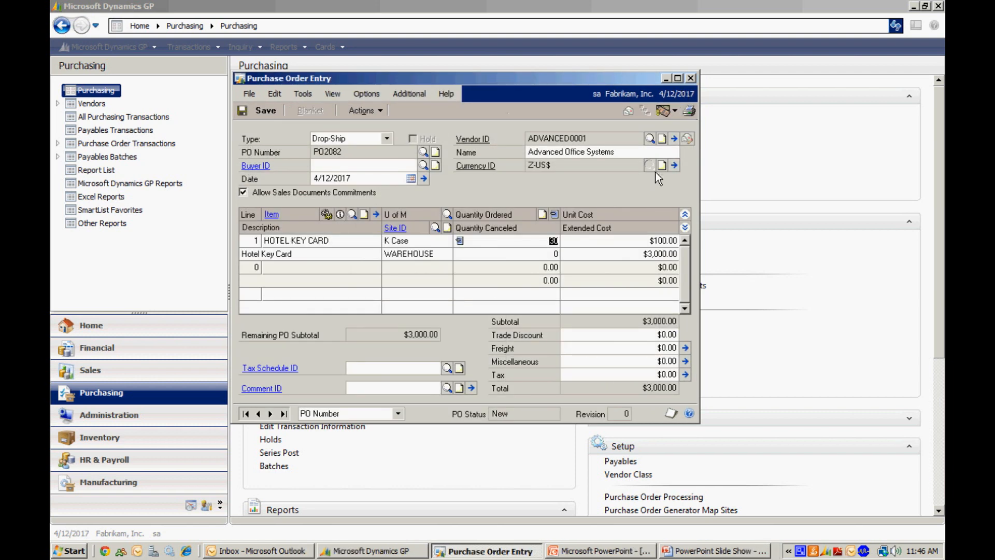
# Step: E-mail the purchase order, and review the PDF attached to the received message in Outlook down to its totals
pyautogui.click(626, 110)
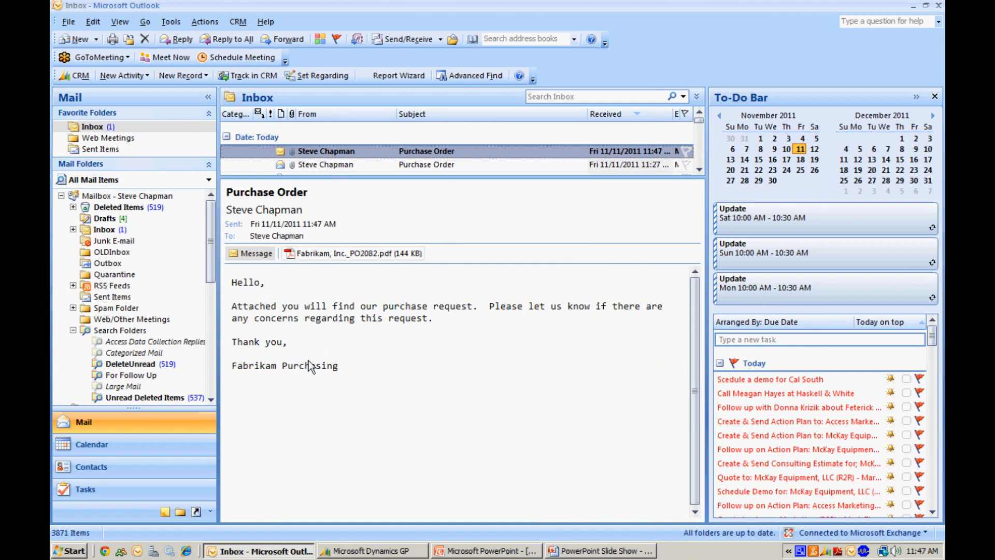
pyautogui.doubleClick(309, 254)
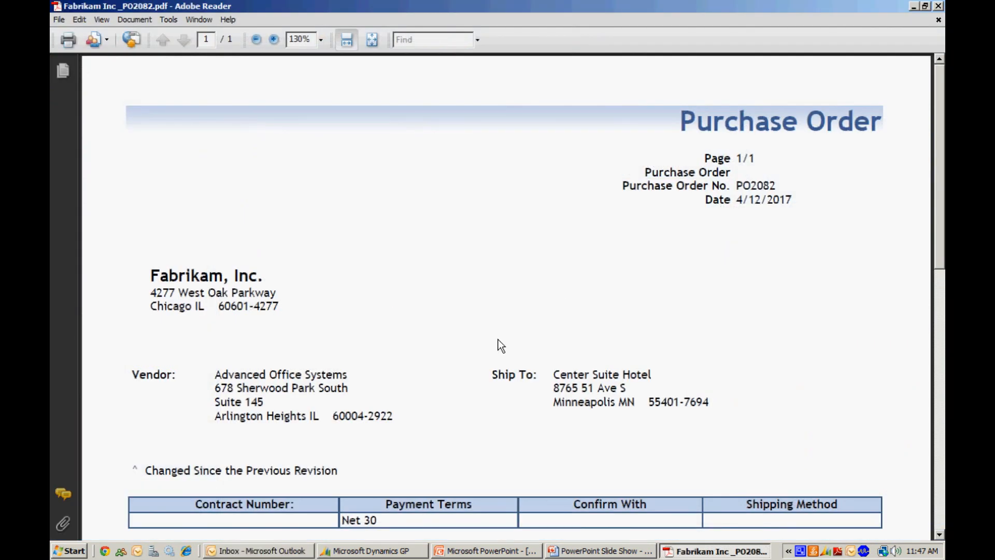
pyautogui.click(939, 535)
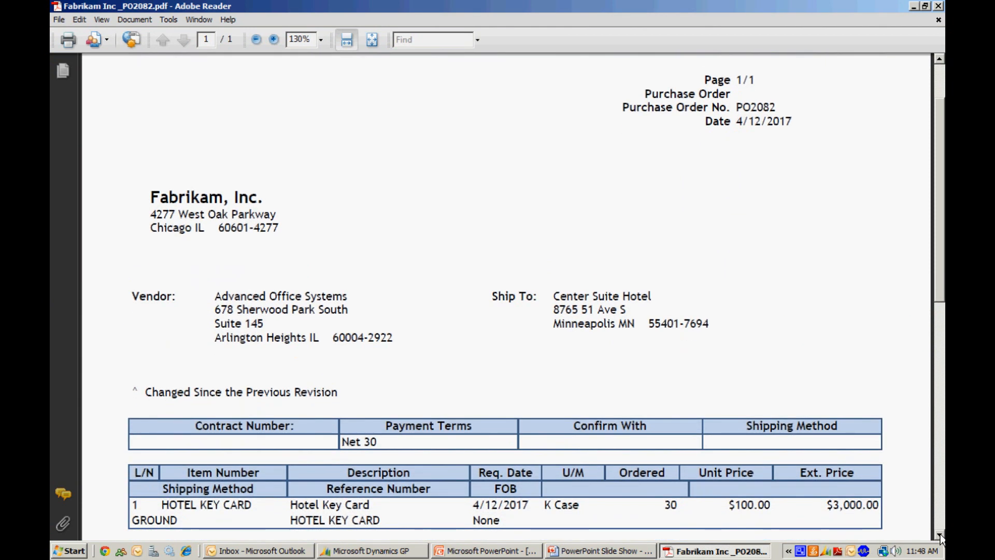
pyautogui.click(940, 536)
pyautogui.click(940, 534)
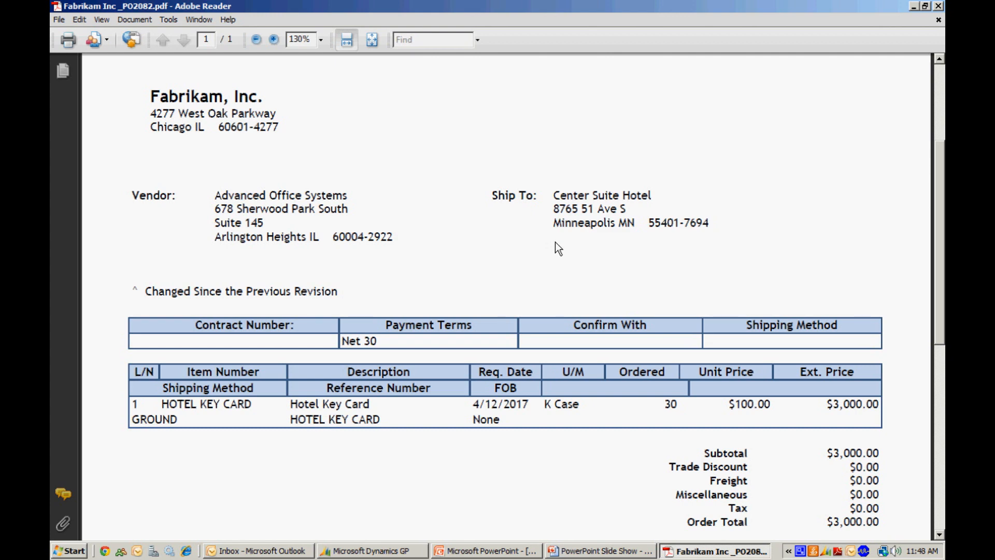
pyautogui.hotkey('alt', 'F4')
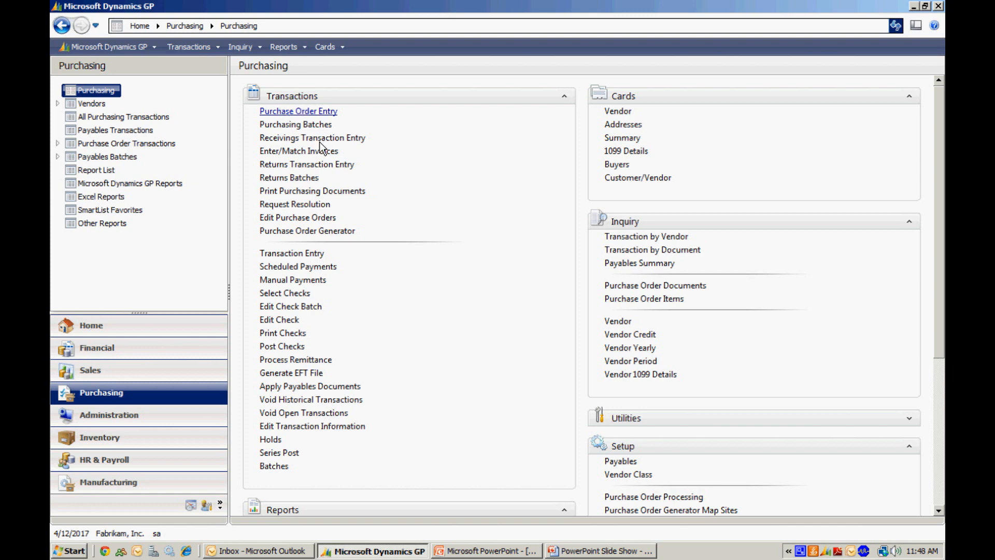
# Step: Open the last purchase order in Purchase Order Entry and start invoicing its PO items
pyautogui.click(309, 112)
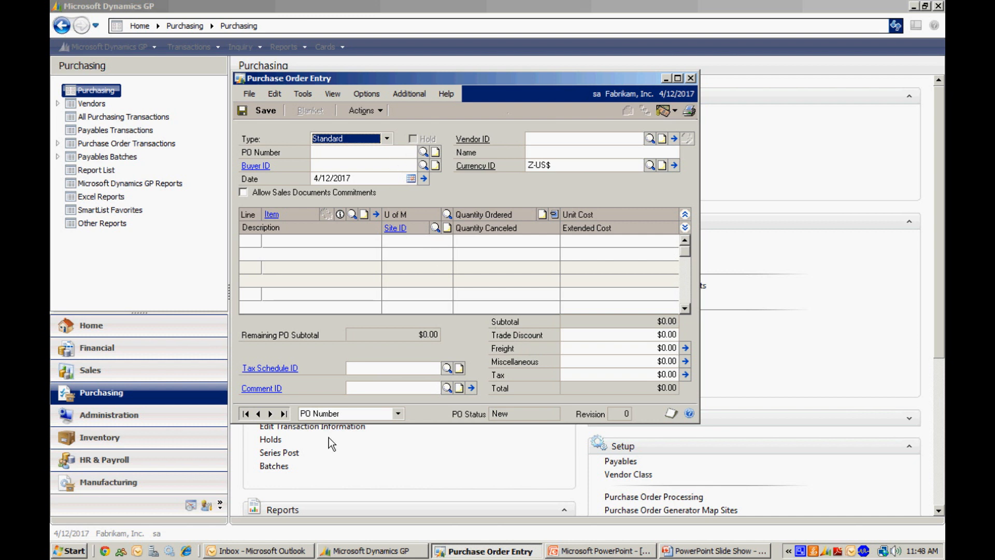
pyautogui.click(283, 413)
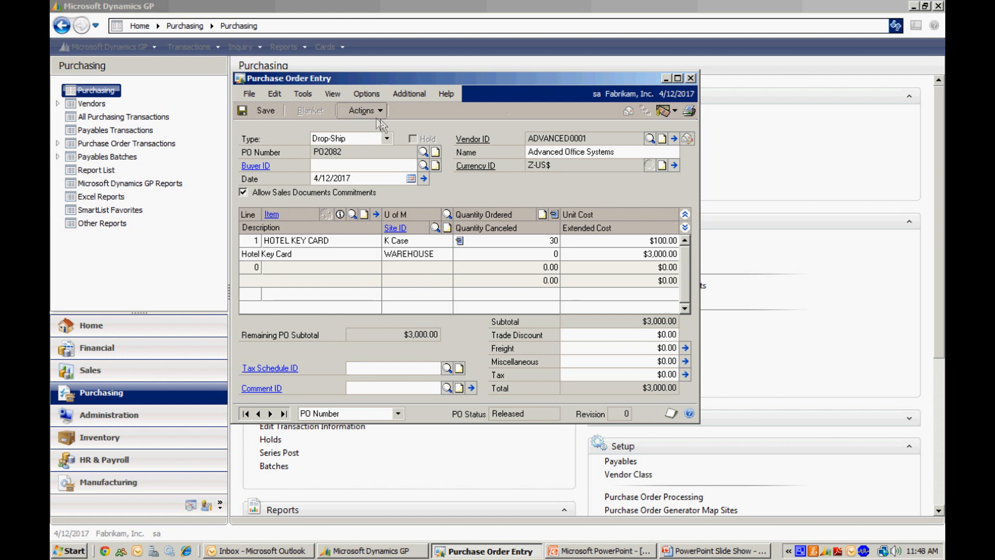
pyautogui.click(367, 112)
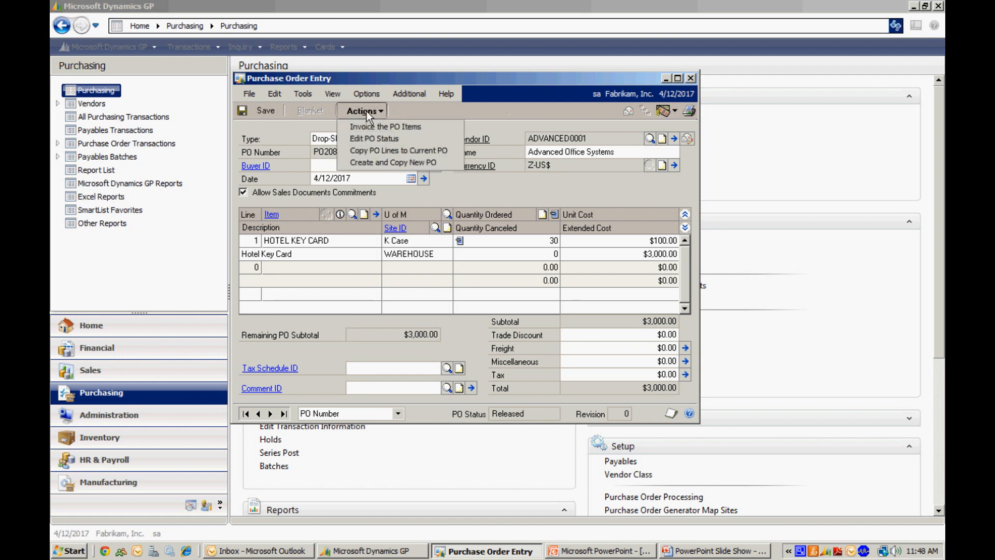
pyautogui.click(372, 126)
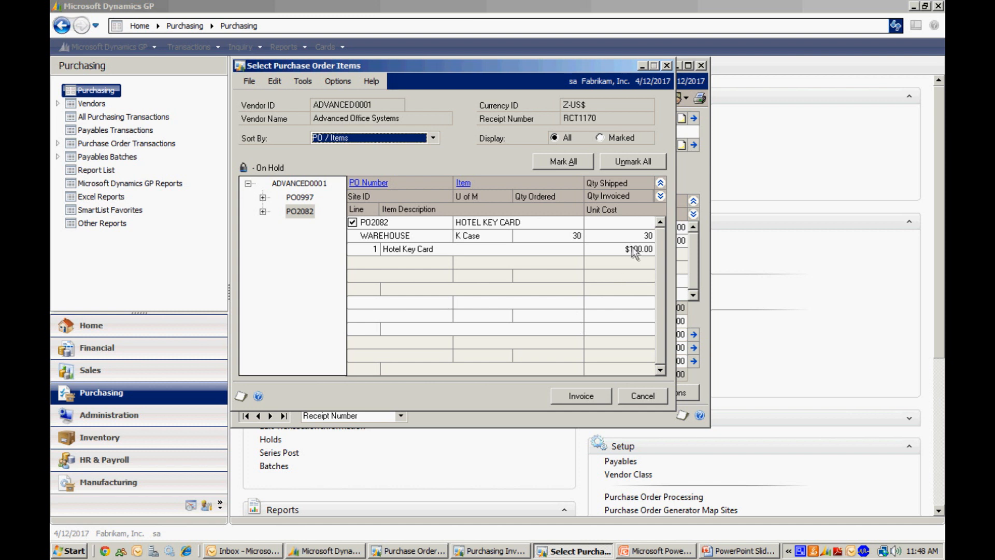
# Step: Invoice the selected HOTEL KEY CARD line with vendor document number 3598798, post the purchasing invoice, and close the entry window
pyautogui.click(581, 396)
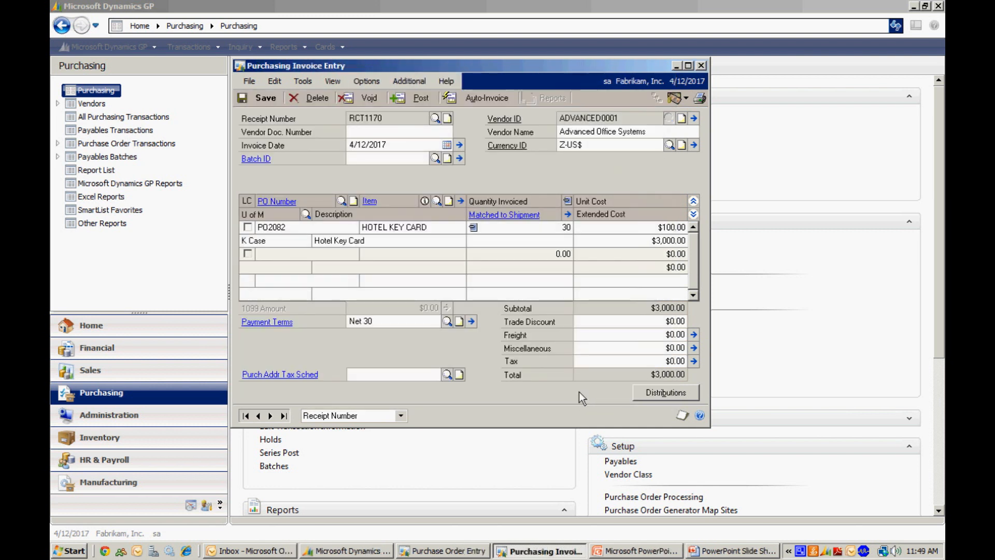
pyautogui.write('3598798')
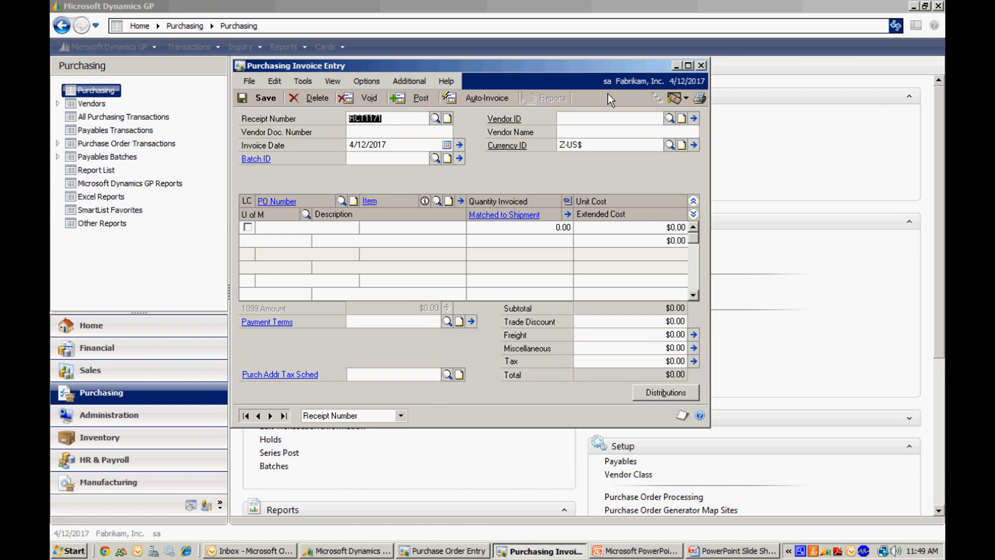
pyautogui.click(702, 65)
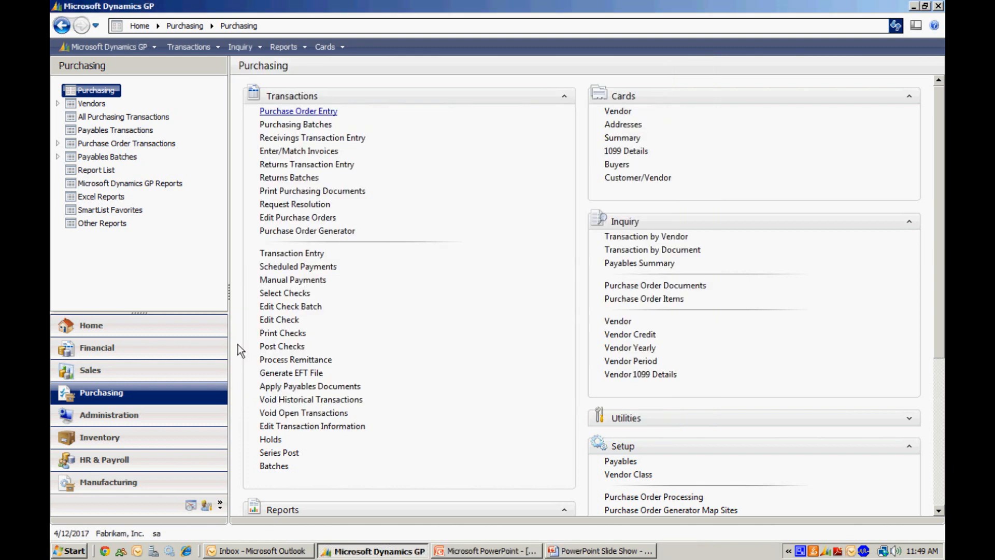
# Step: Load the unposted order with the highest master number in the Sales area's Sales Transaction Entry, and expand its HOTEL KEY CARD line details
pyautogui.click(163, 371)
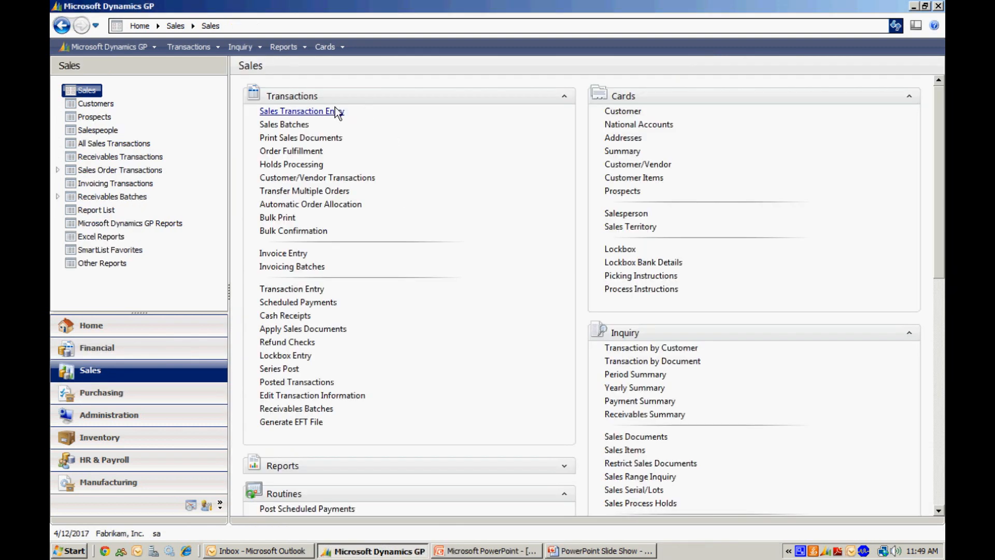
pyautogui.click(318, 112)
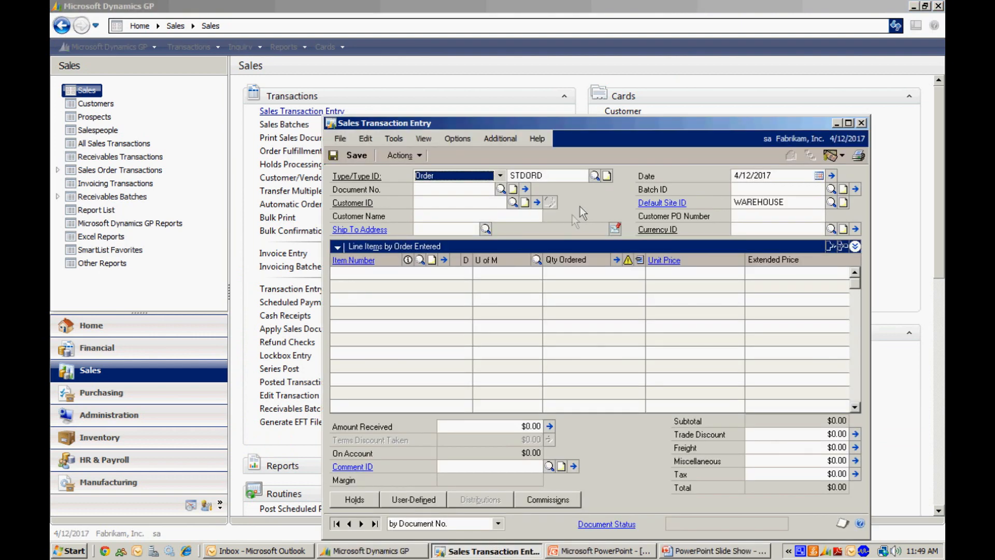
pyautogui.click(500, 190)
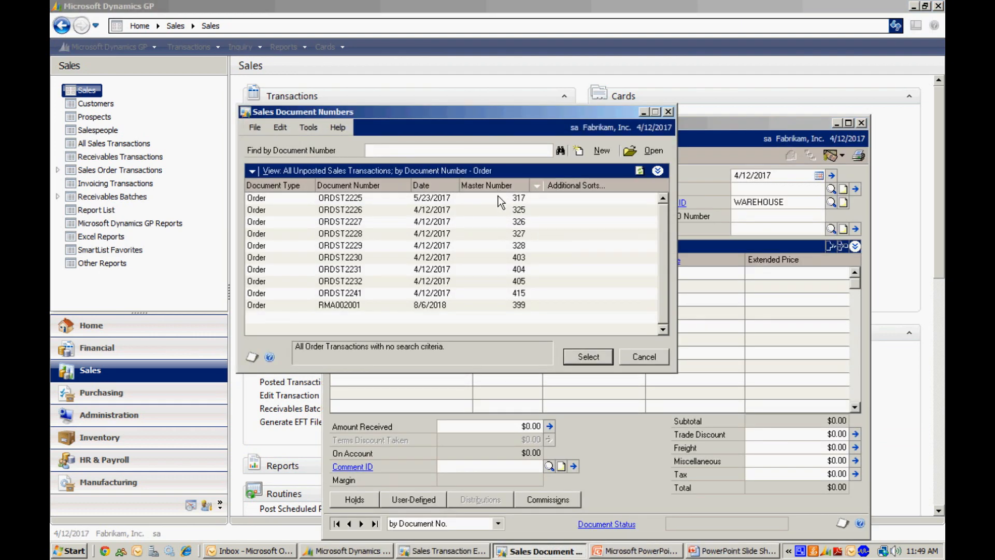
pyautogui.click(515, 305)
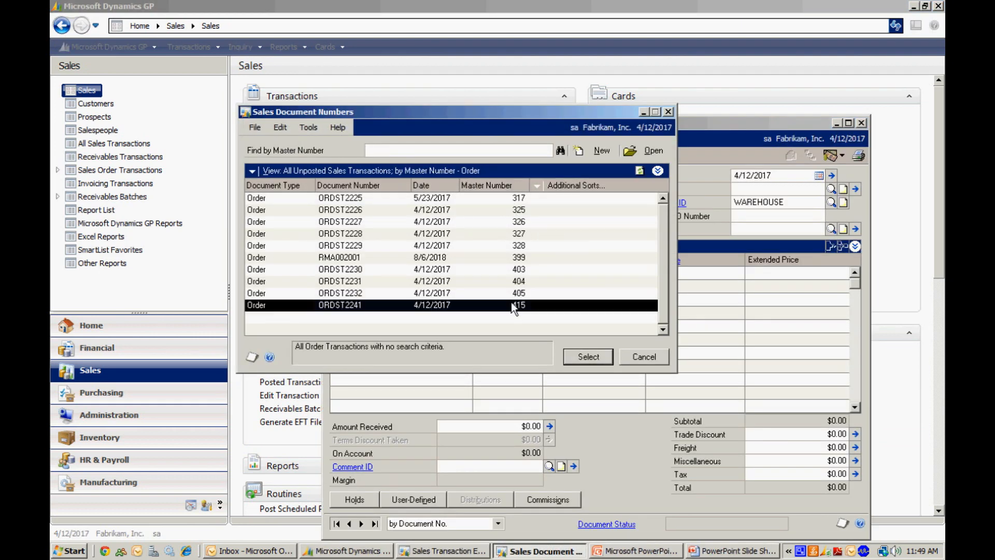
pyautogui.click(588, 356)
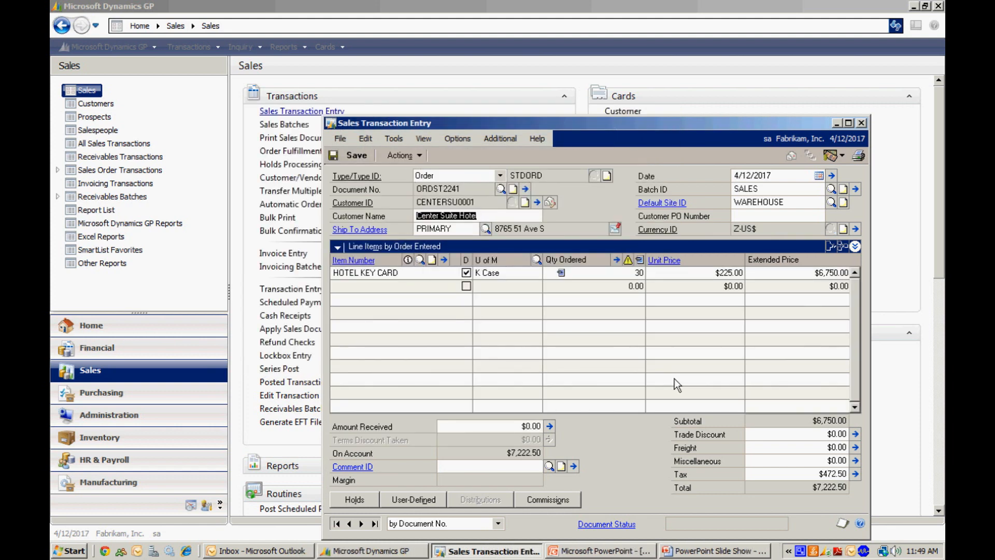
pyautogui.click(623, 274)
pyautogui.click(856, 247)
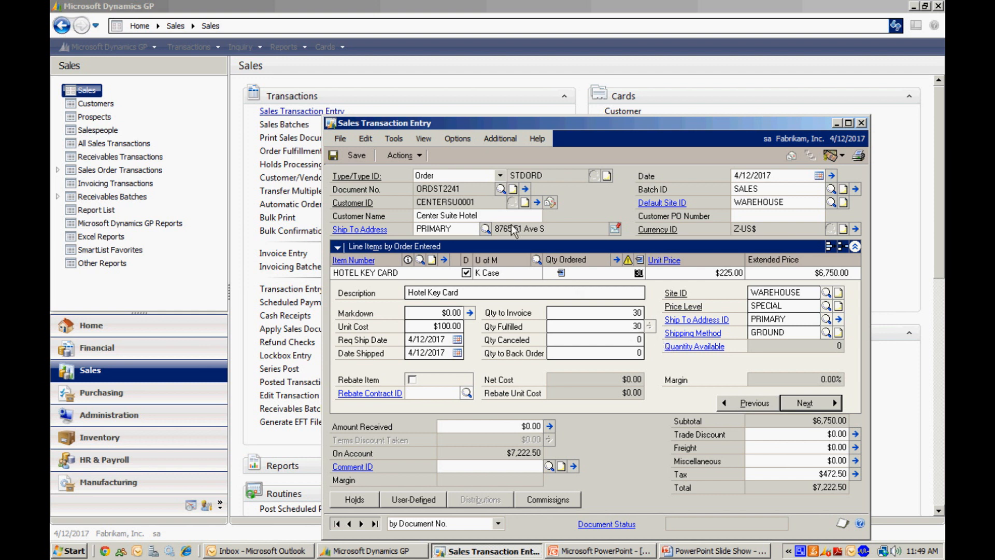
# Step: Transfer the drop-ship sales order to an invoice
pyautogui.click(391, 155)
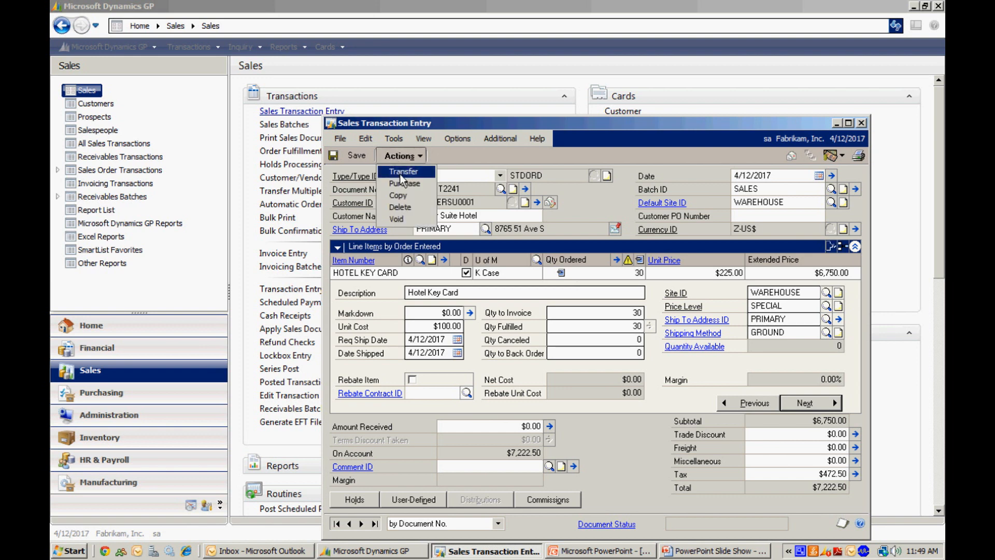
pyautogui.click(400, 174)
pyautogui.click(382, 300)
pyautogui.click(394, 313)
pyautogui.click(614, 425)
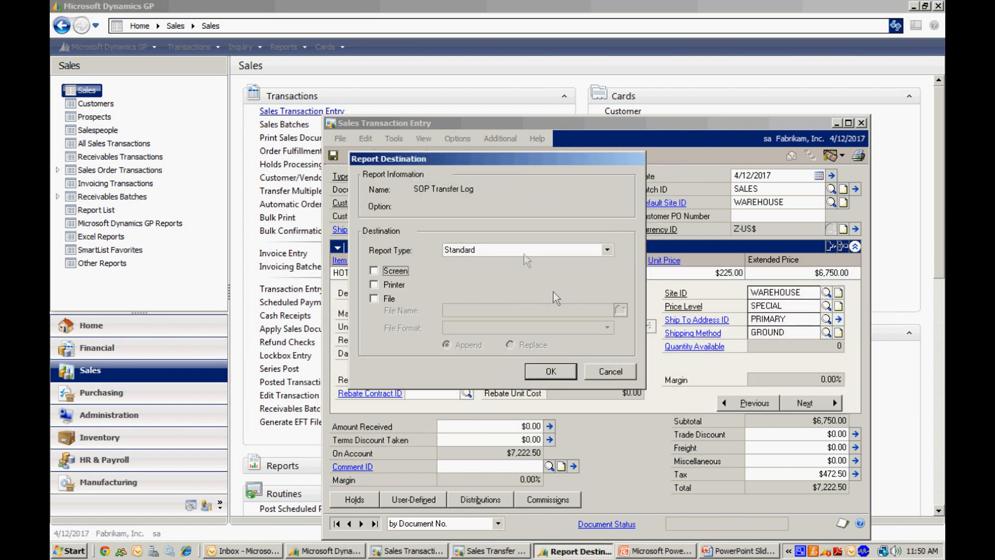
# Step: Output the SOP Transfer Log to the screen, and close the report
pyautogui.click(374, 270)
pyautogui.click(568, 373)
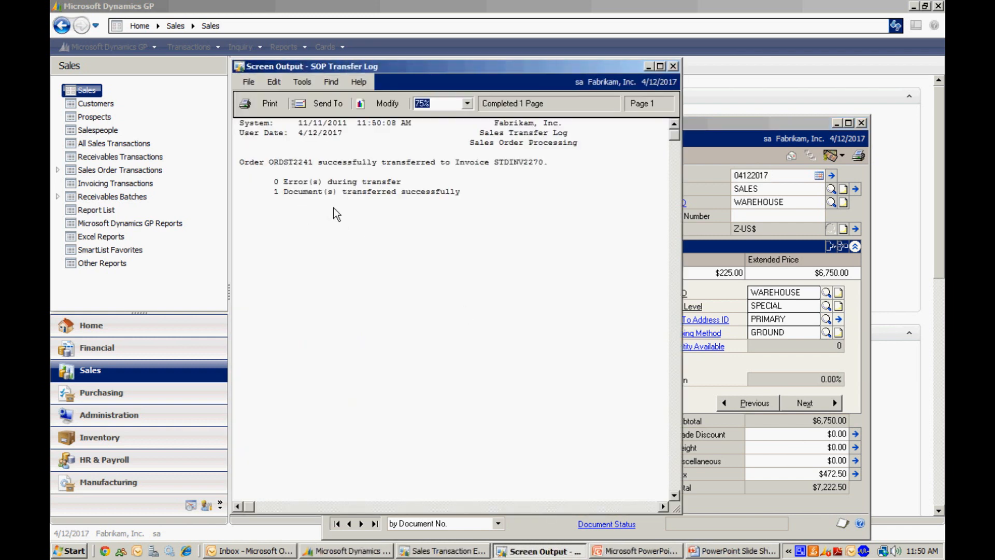
pyautogui.click(673, 67)
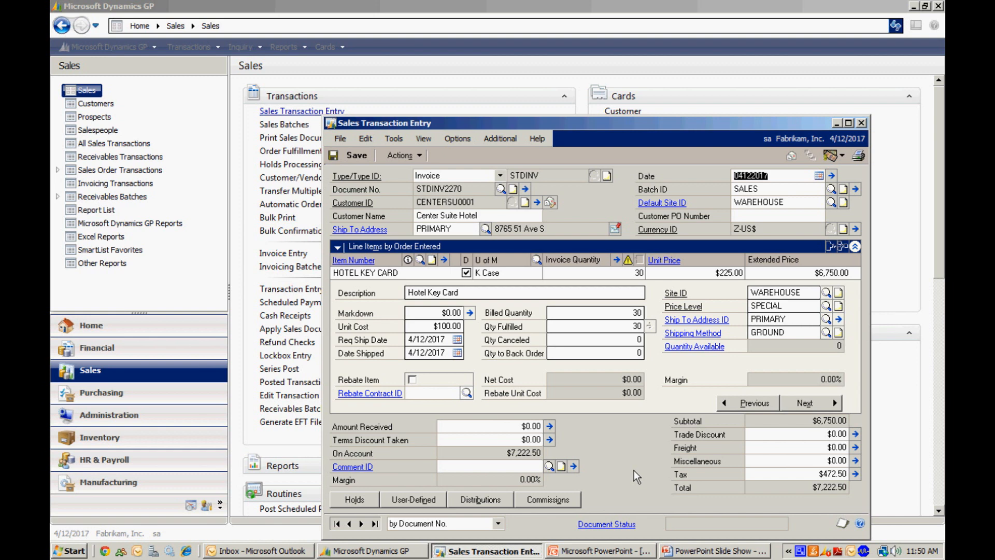
# Step: E-mail the sales invoice, review the PDF attached to the received message in Outlook down to its totals, and close it
pyautogui.click(792, 158)
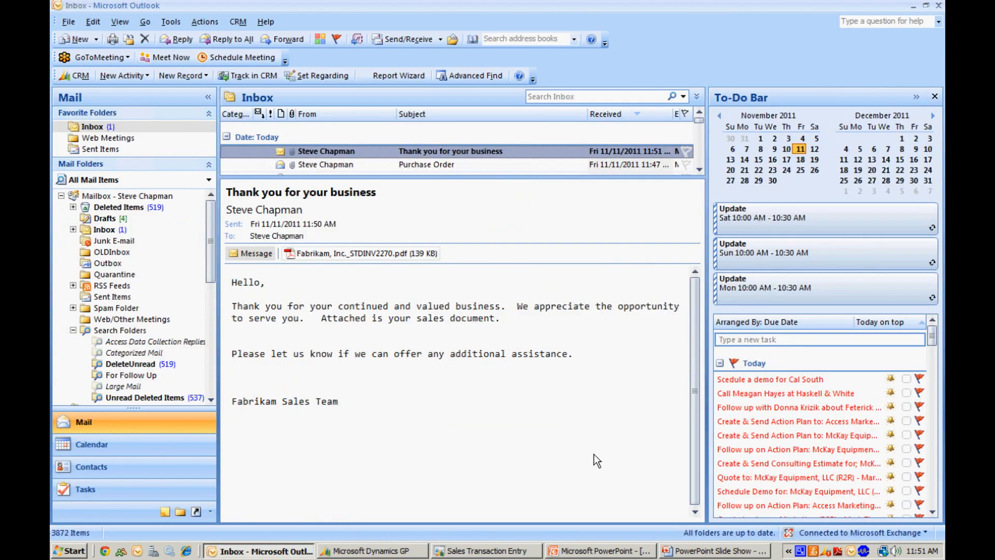
pyautogui.click(334, 252)
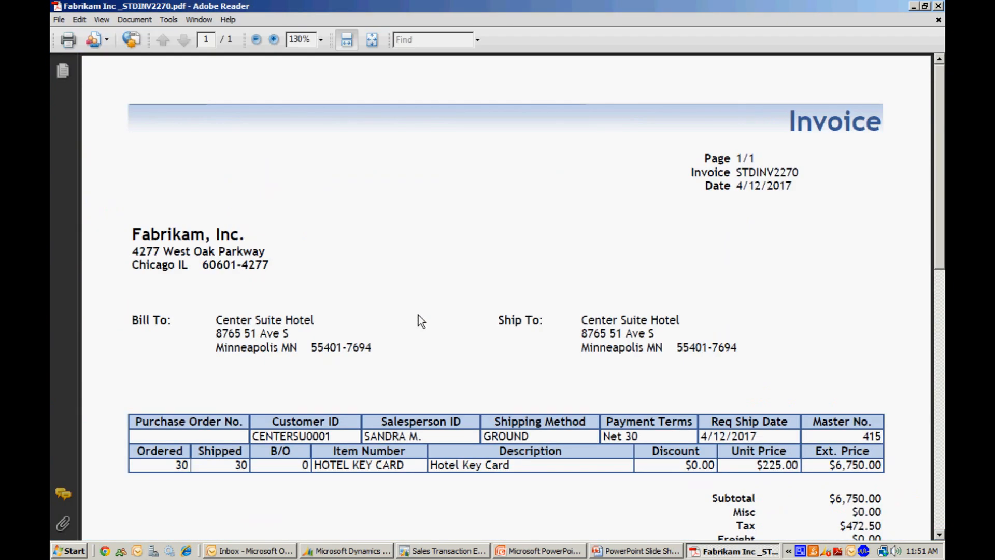
pyautogui.scroll(-3, 421, 320)
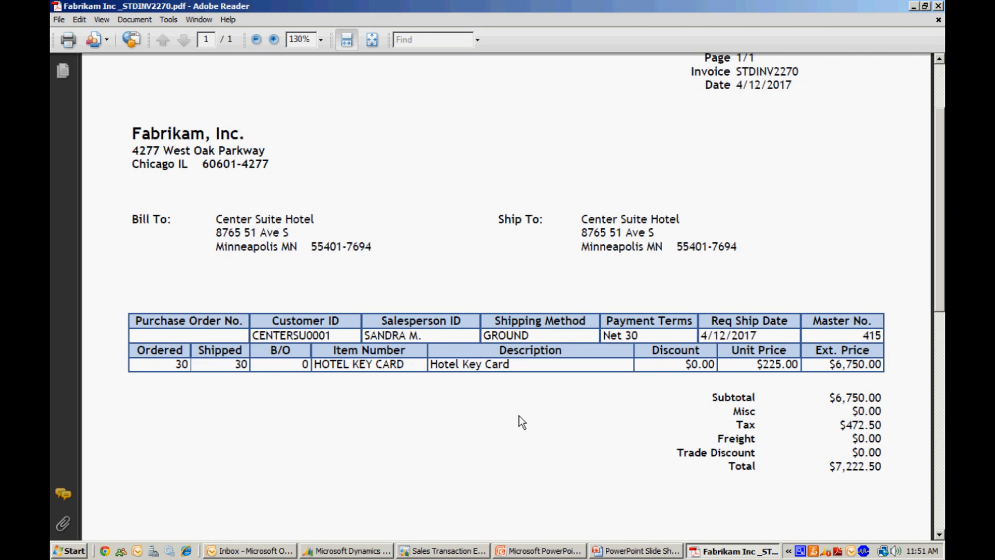
pyautogui.hotkey('alt', 'F4')
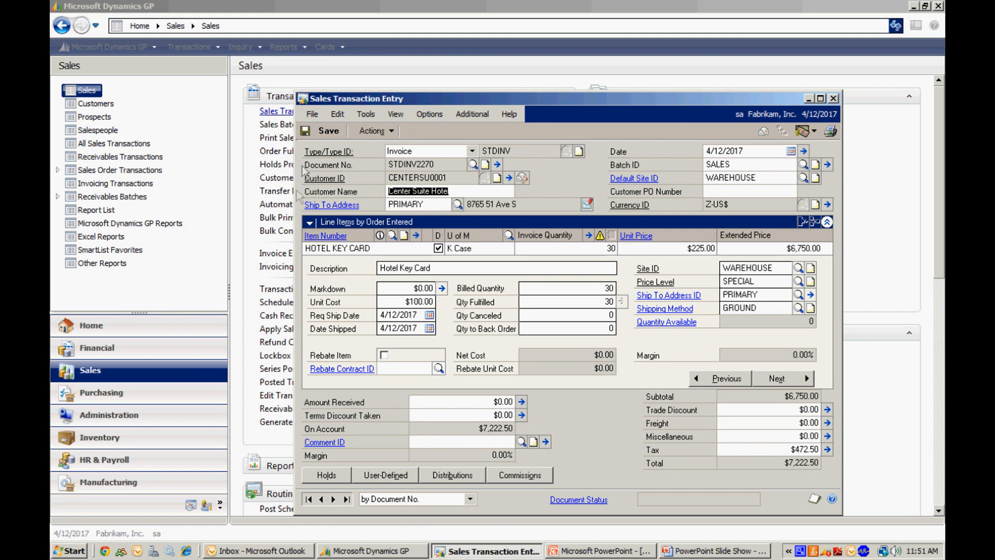
# Step: Save the sales invoice and post its SALES batch from Sales Batch Entry
pyautogui.click(323, 134)
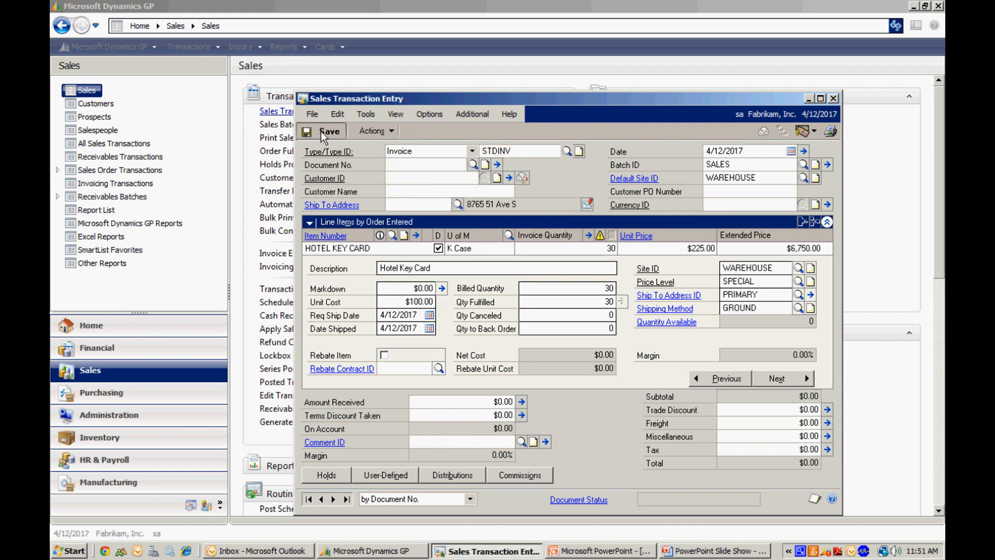
pyautogui.click(828, 165)
pyautogui.click(832, 98)
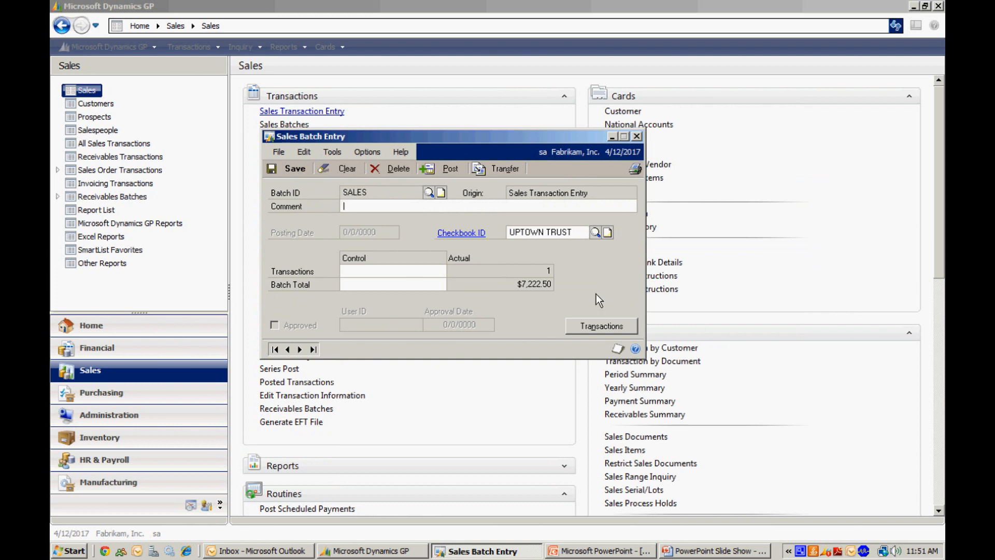
pyautogui.click(452, 168)
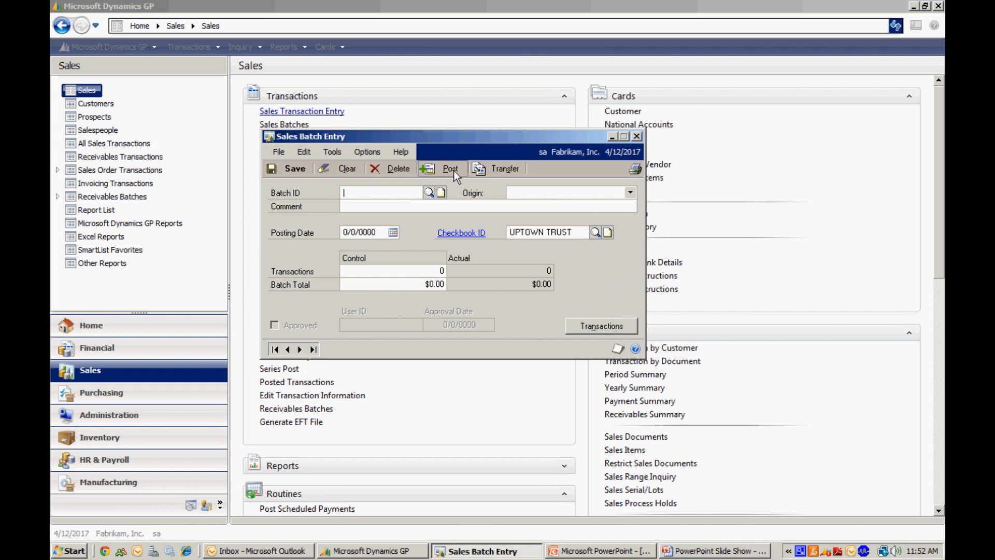
pyautogui.click(453, 170)
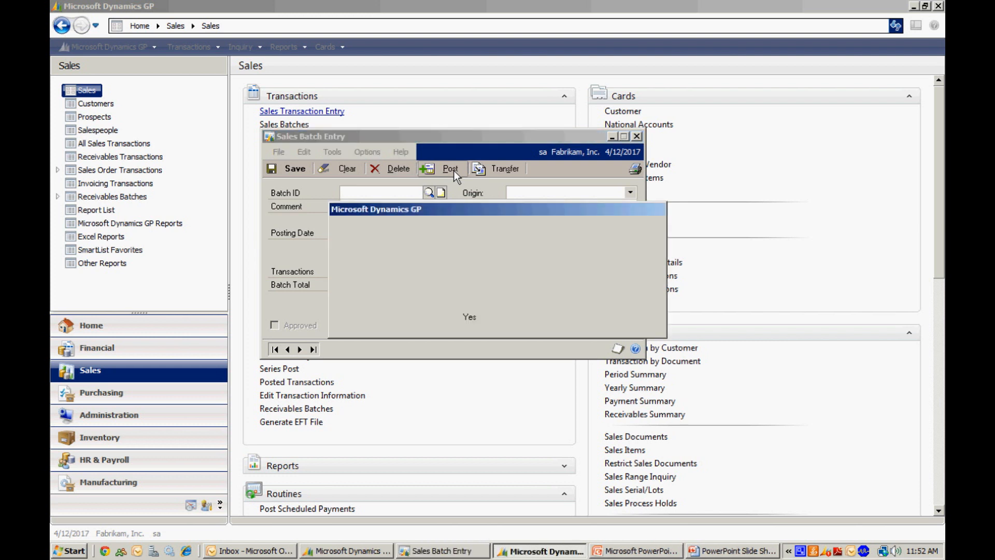